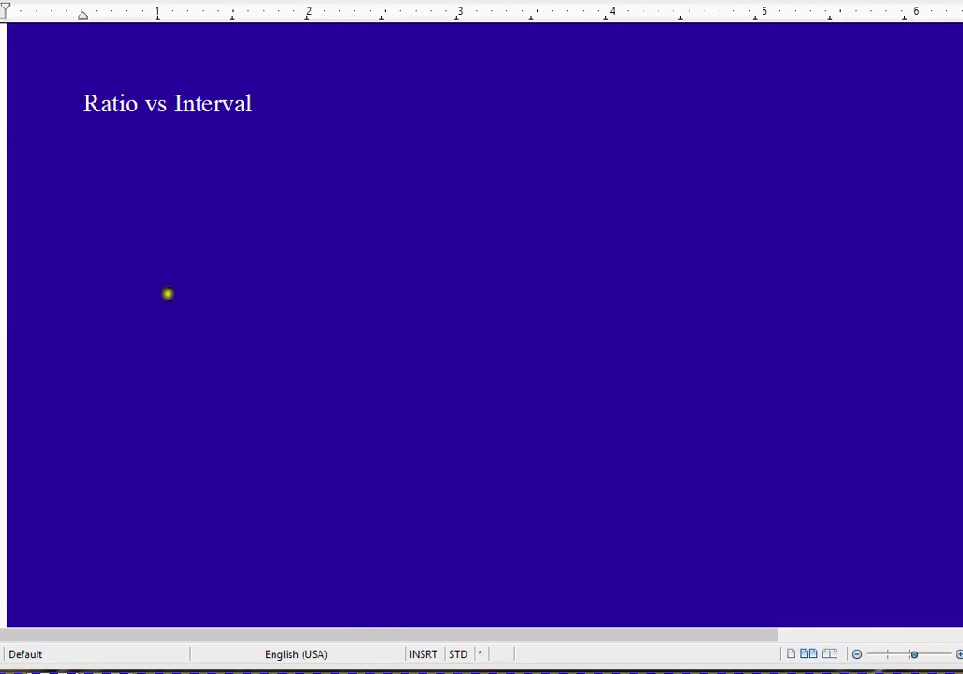
Place the caret on the empty line just below the 'Ratio vs Interval' title.
click(22, 166)
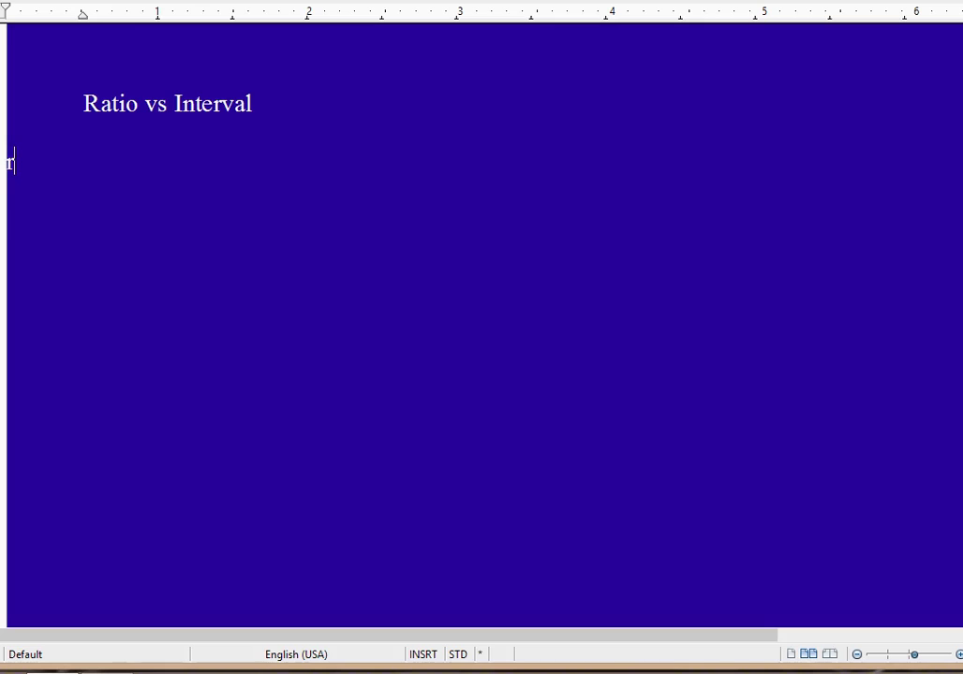
Type the first note 'ratio—zero should mean there's absolutely nothing...', with -- becoming an em dash.
text(atio00)
key(BackSpace)
key(BackSpace)
text(--zero s)
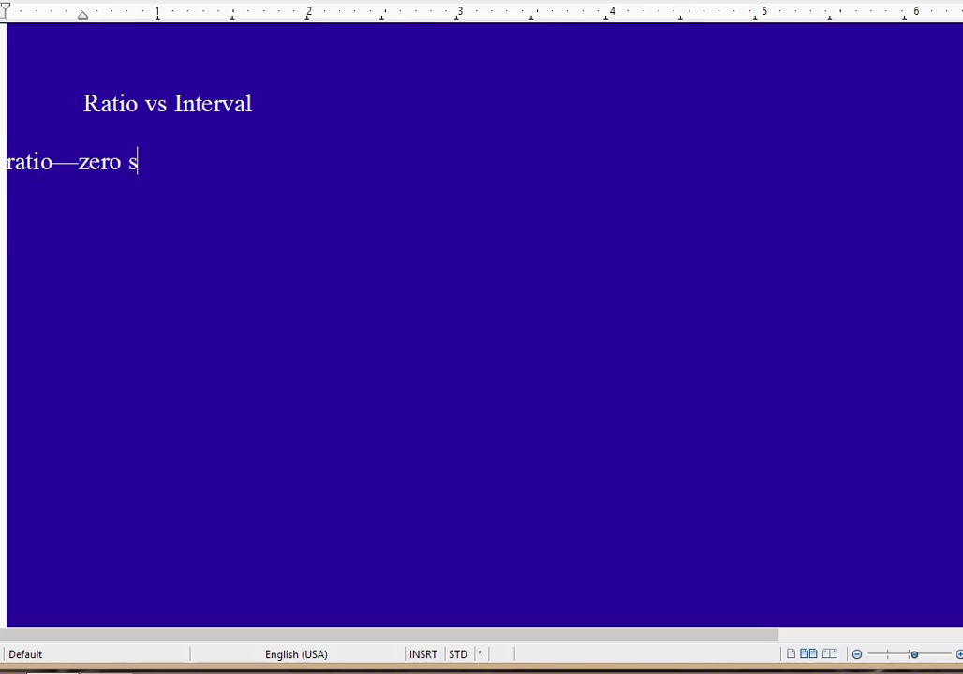
text(hould mean)
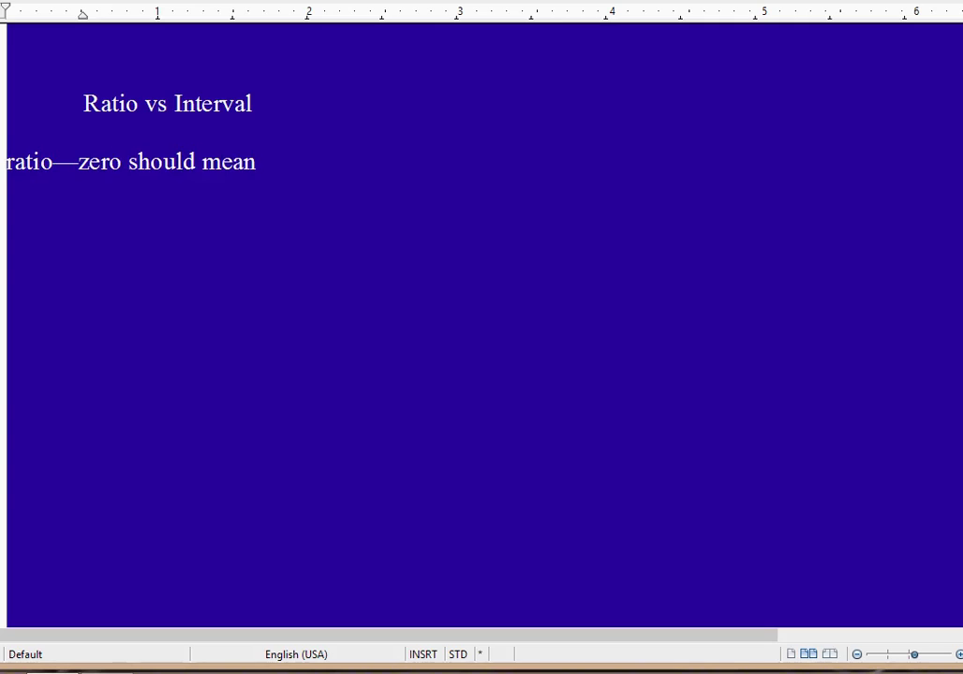
text( there's absolute)
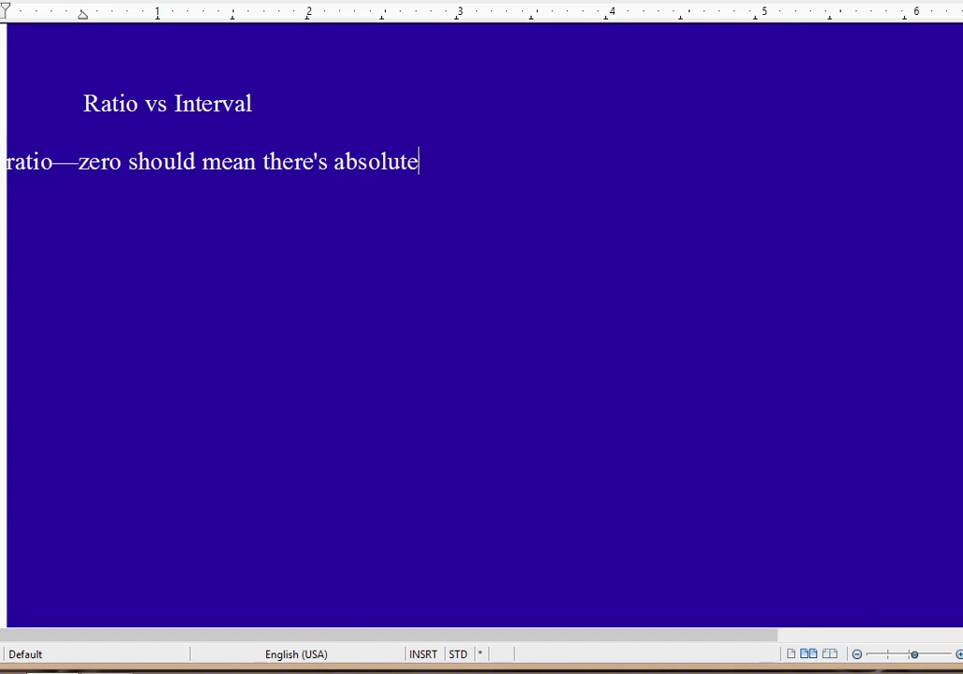
text(ly nothing..)
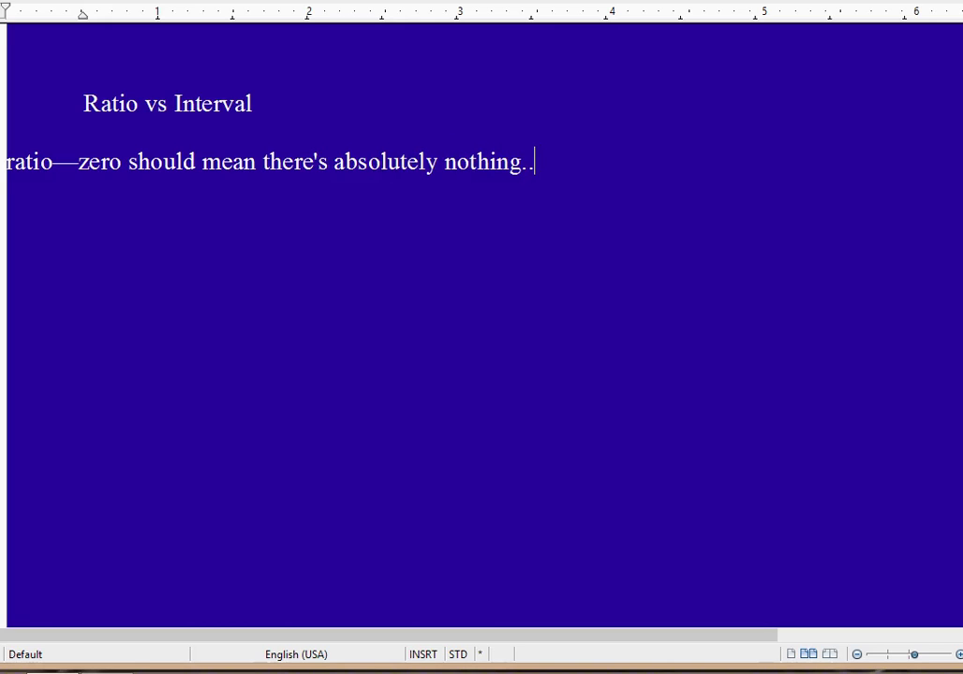
text(.)
Briefly select the word 'ratio' at the line start, then return to the note's end.
click(52, 164)
drag(52, 164, 6, 161)
click(52, 164)
click(557, 176)
Add a new line reading 'days of the month... 1st, 2nd 3rd, .... 10th vs 20th'.
key(Return)
key(Return)
text(days o)
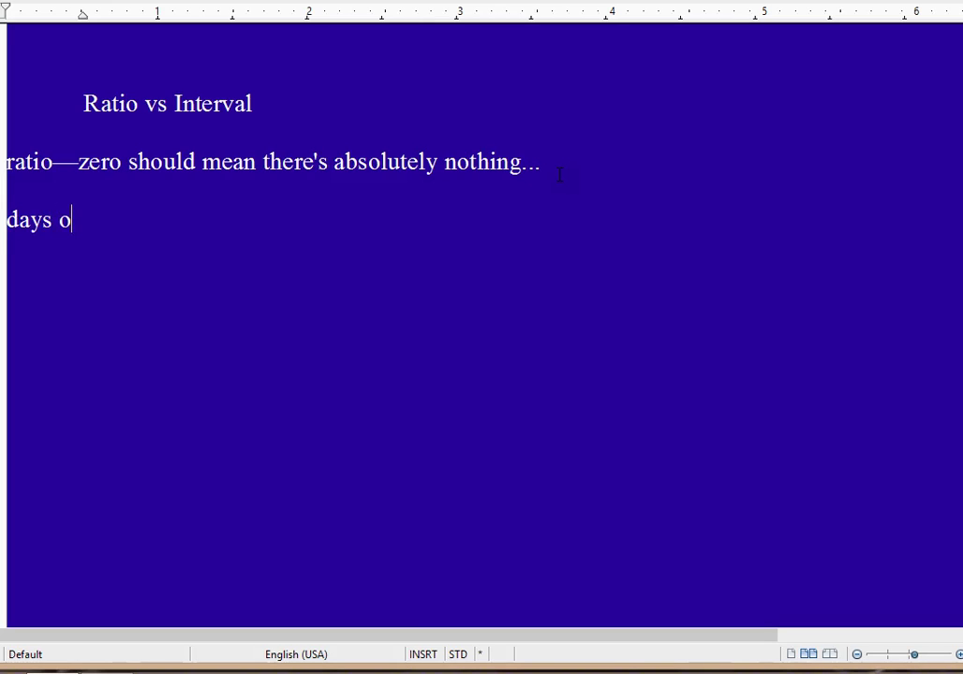
text(f the month)
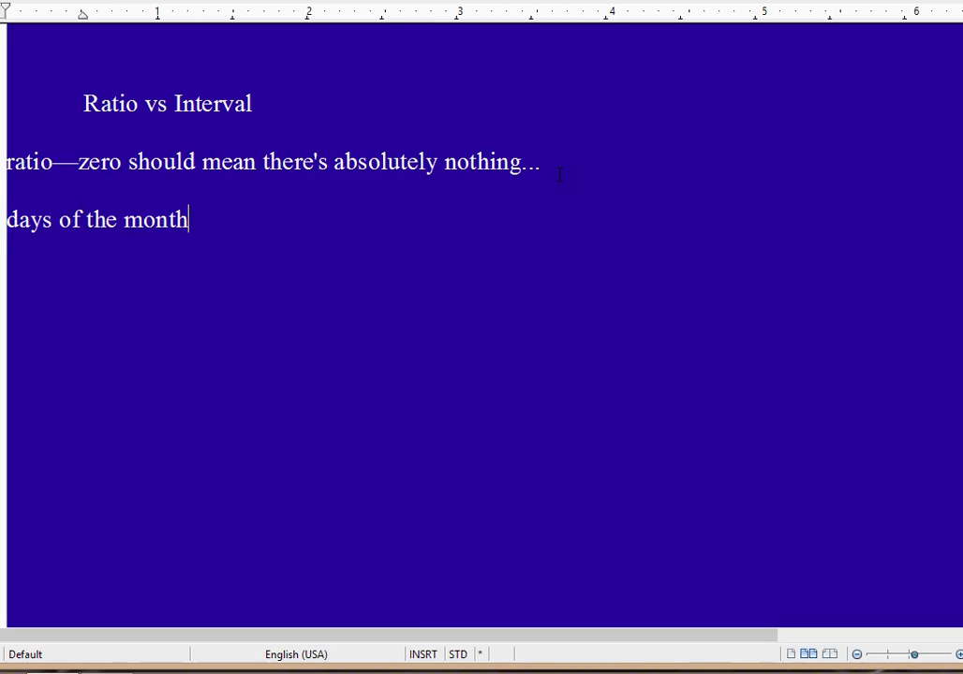
text(... 1st, 2nd 3)
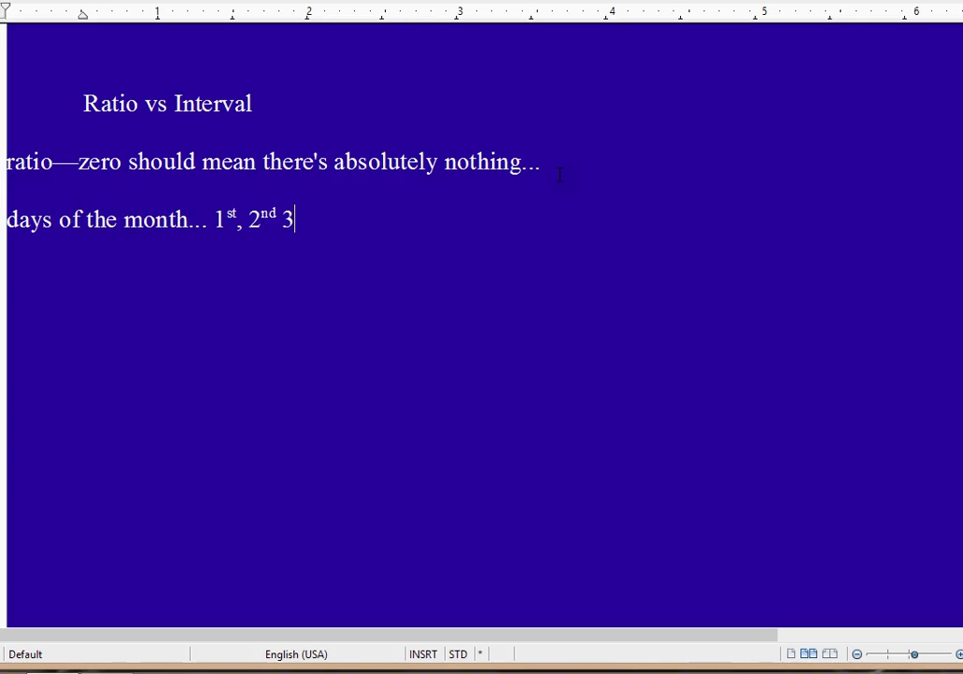
text(rd,)
text( ....)
text(  10th )
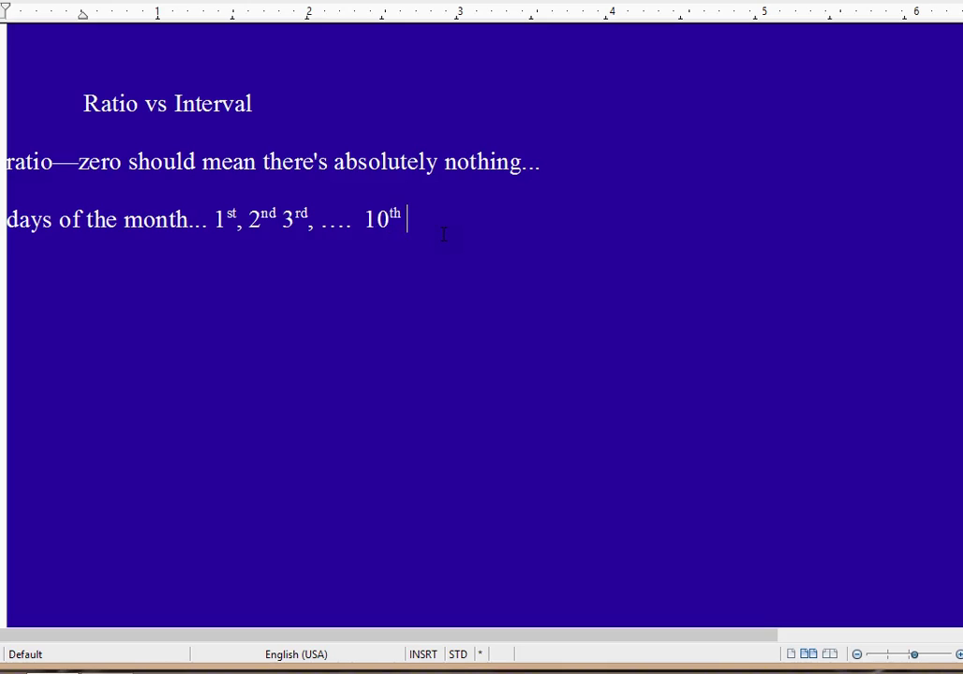
text(vs 20th)
Add the line 'you can mean, median and mode for ratio interval...' and start another line.
key(Return)
text(you can m)
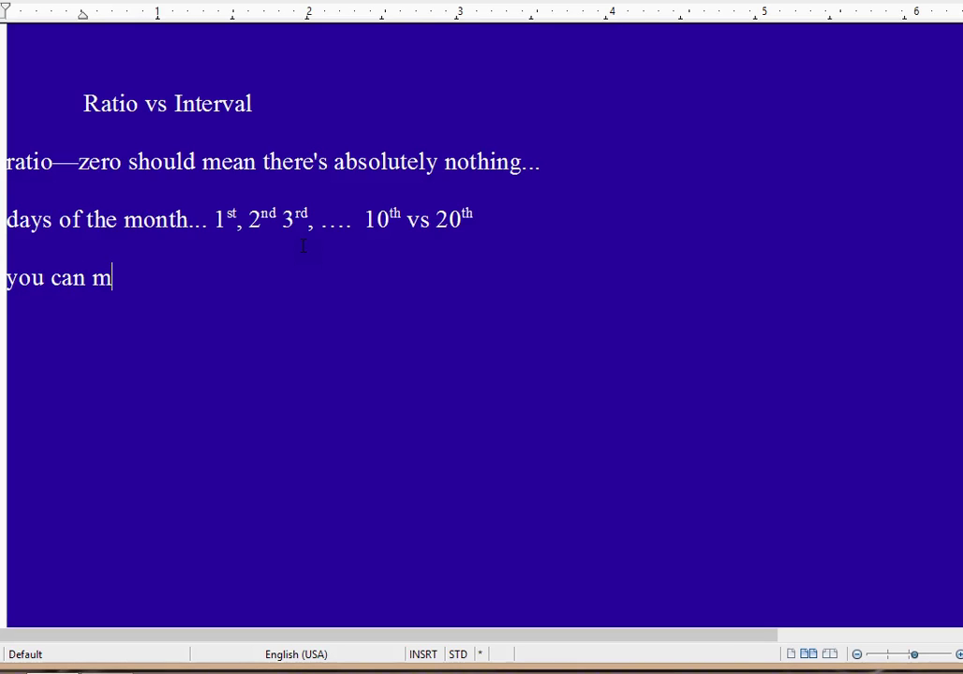
text(ean, median)
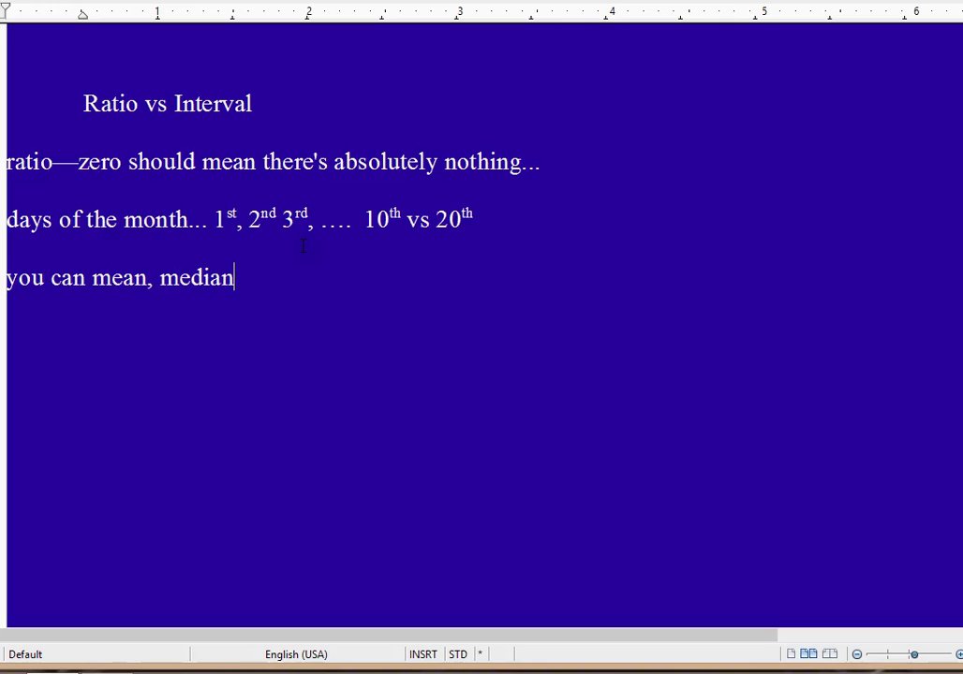
text( and mode for rat)
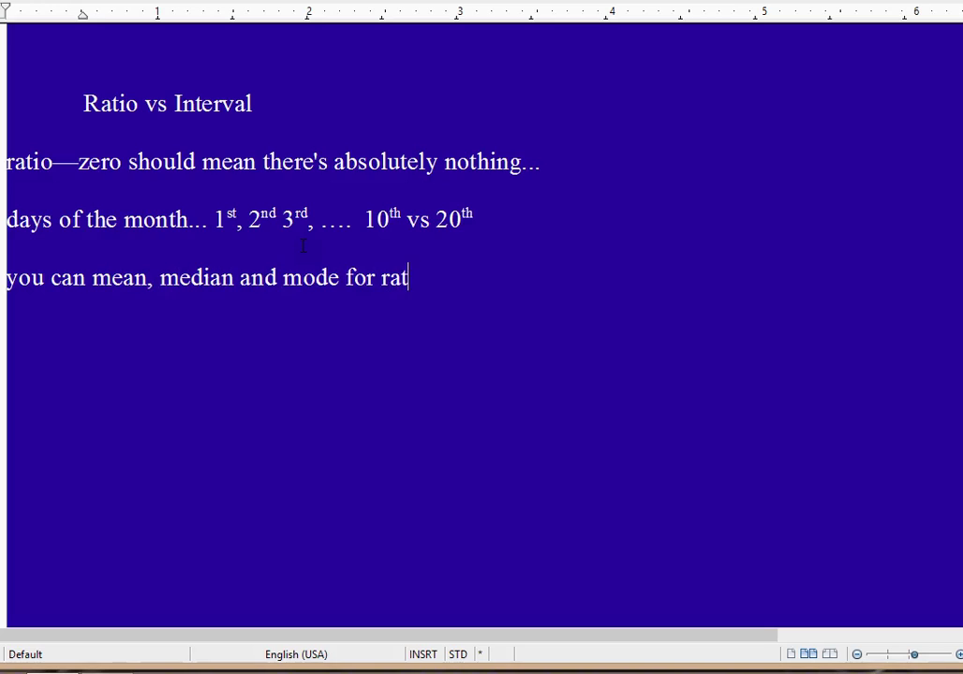
text(io interval)
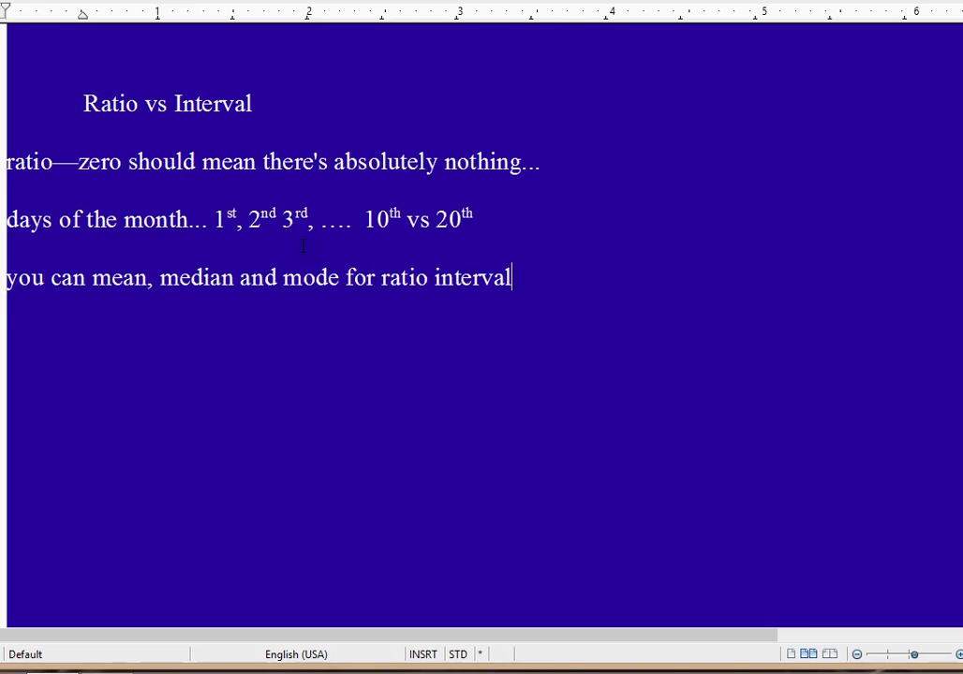
text(...)
key(Return)
Type 'statistics purpose, really almost no difference between the two.' using word completion and fixing the typo.
text(statist)
key(Return)
text(pur)
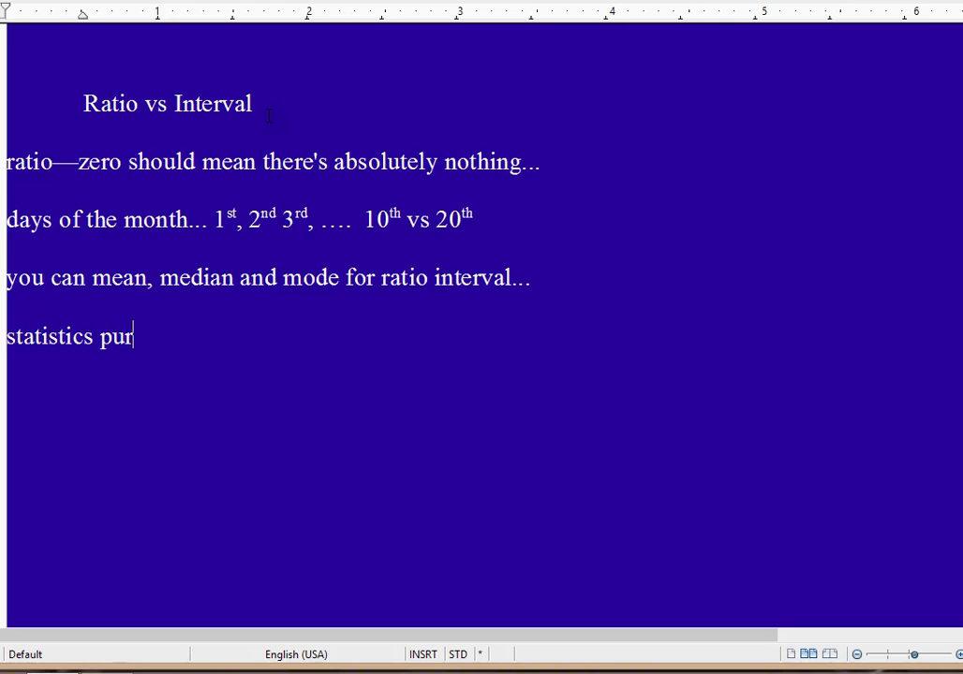
text(pose, really almo)
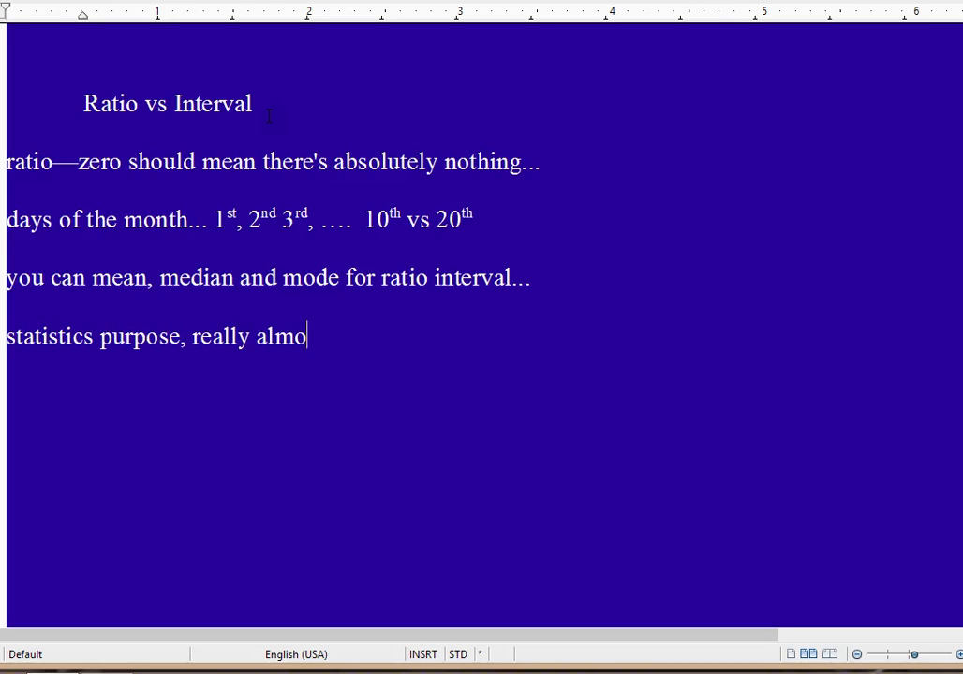
text(st no differenc)
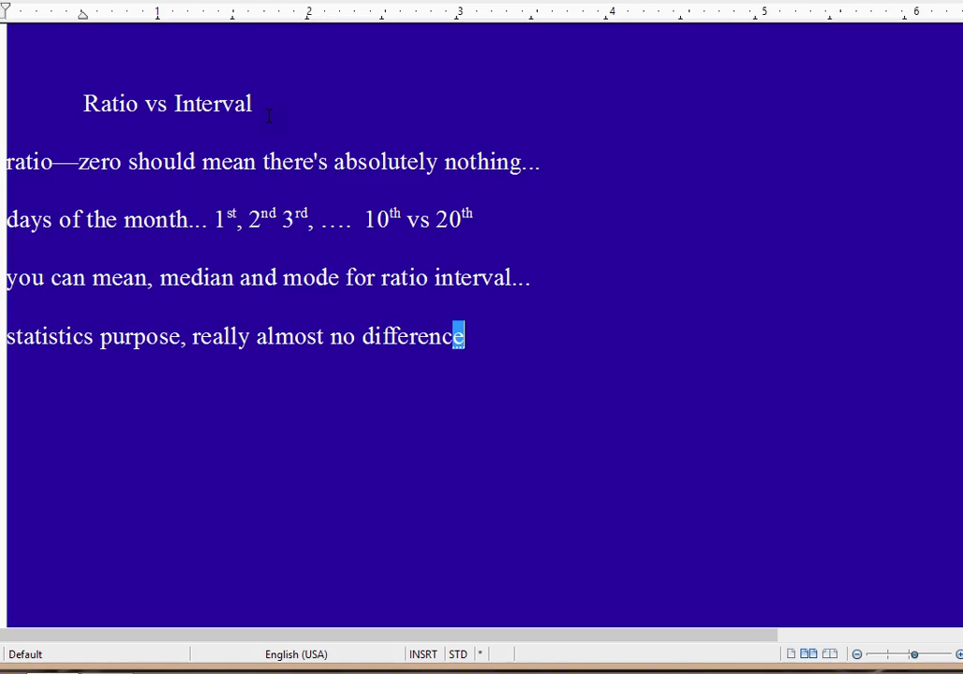
text(e betwe)
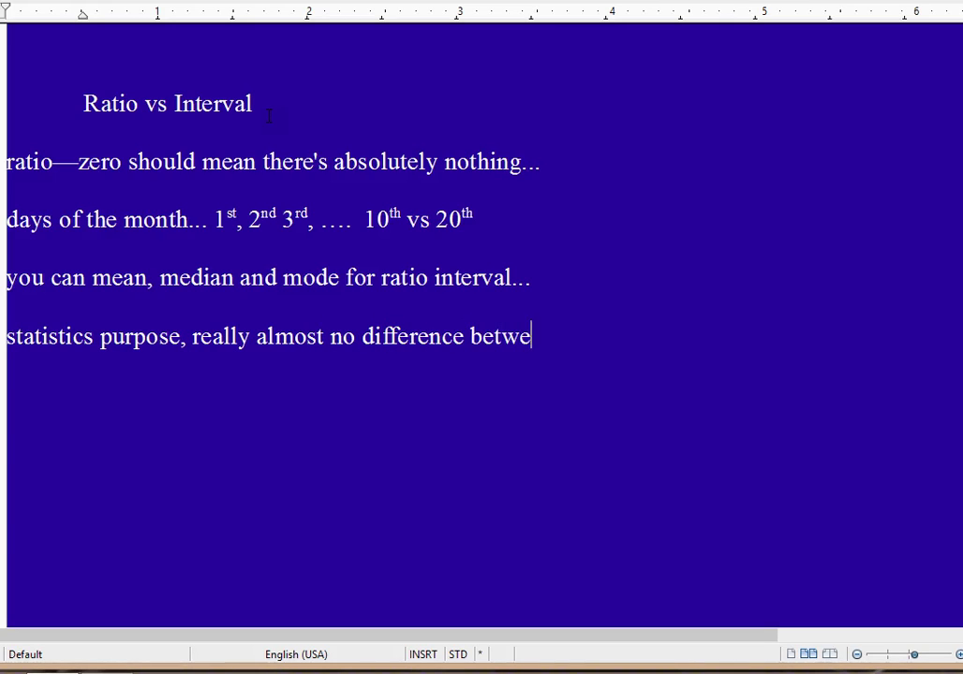
text(en the tgwo)
key(BackSpace)
key(BackSpace)
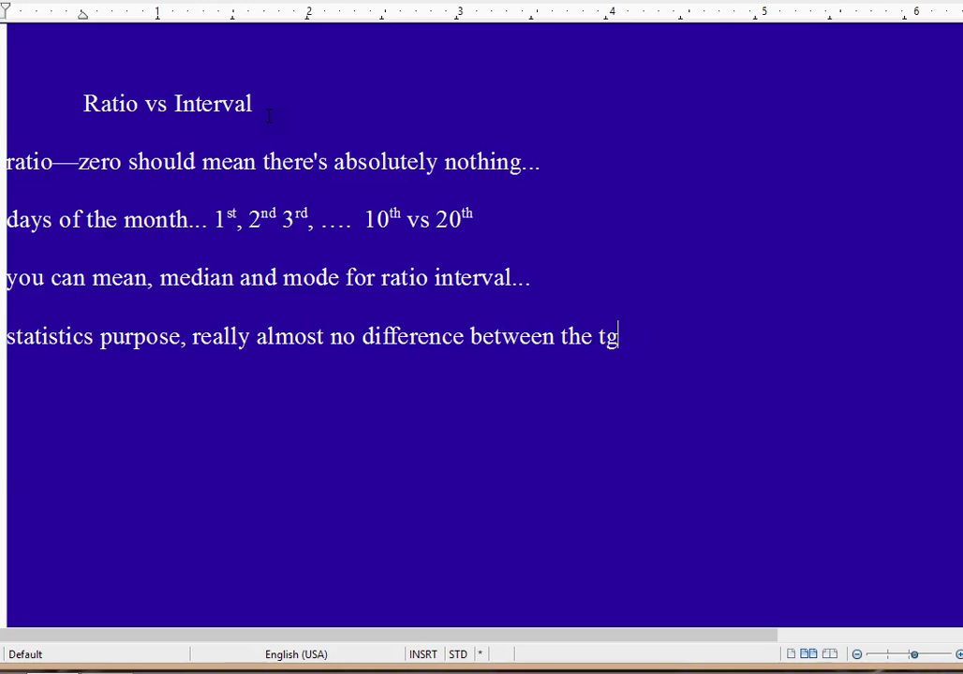
key(BackSpace)
text(wo.)
Add the paragraph 'Hypothesis testing ... first step : make the mean equal to zero.'.
key(Return)
text(hypot)
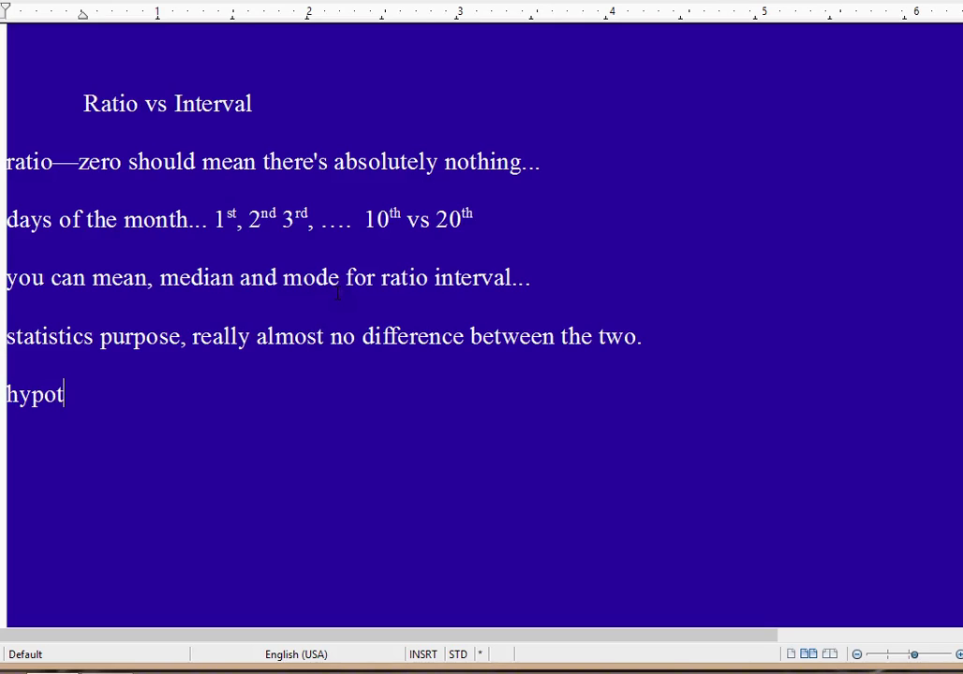
text(hesis testin)
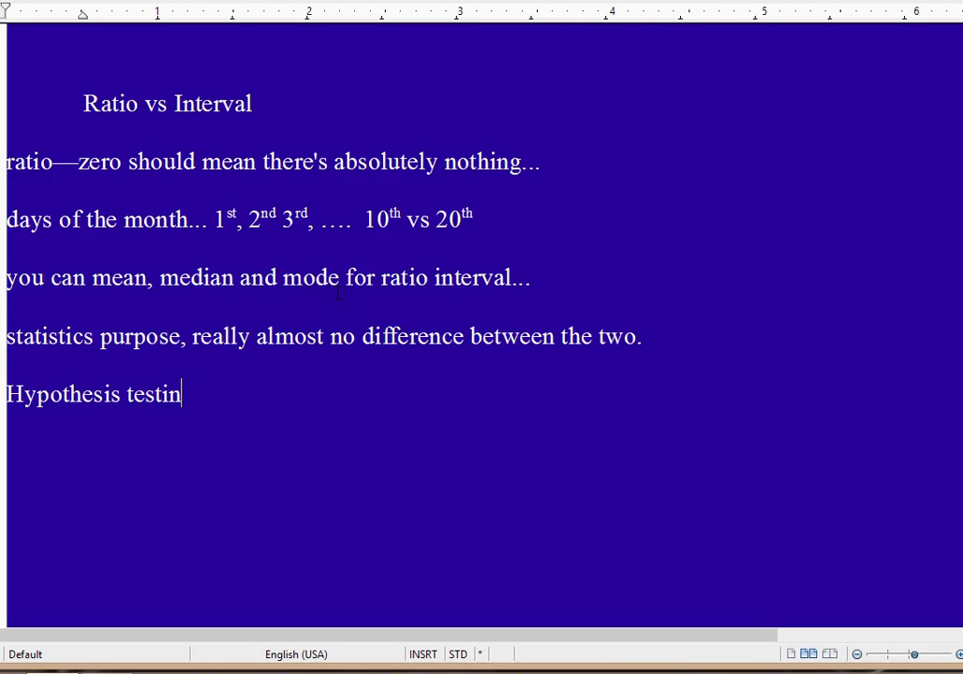
text(g ...  first step )
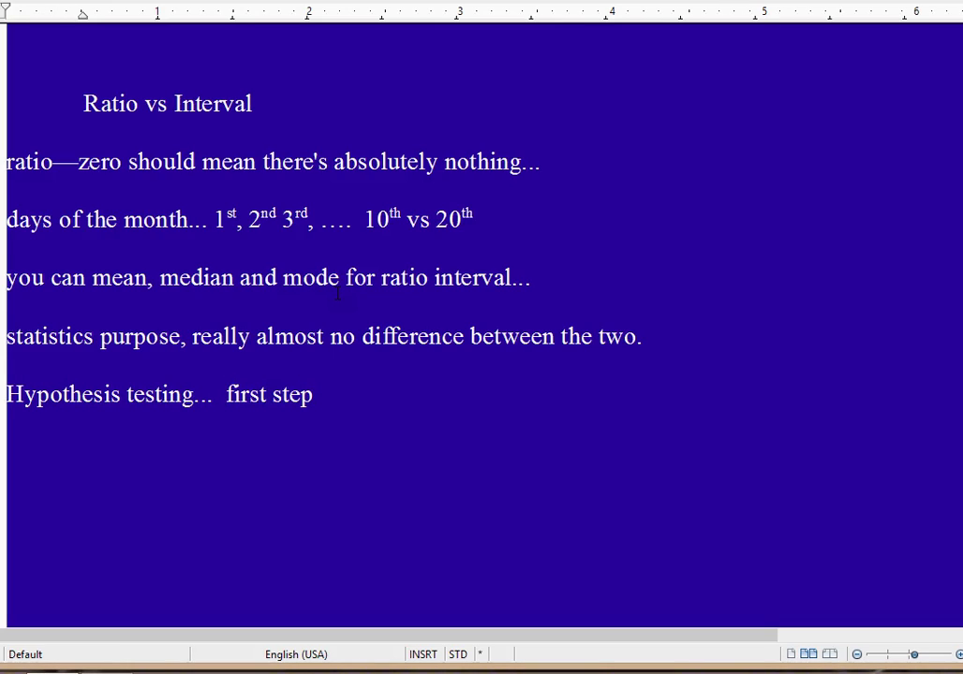
text(: make the m)
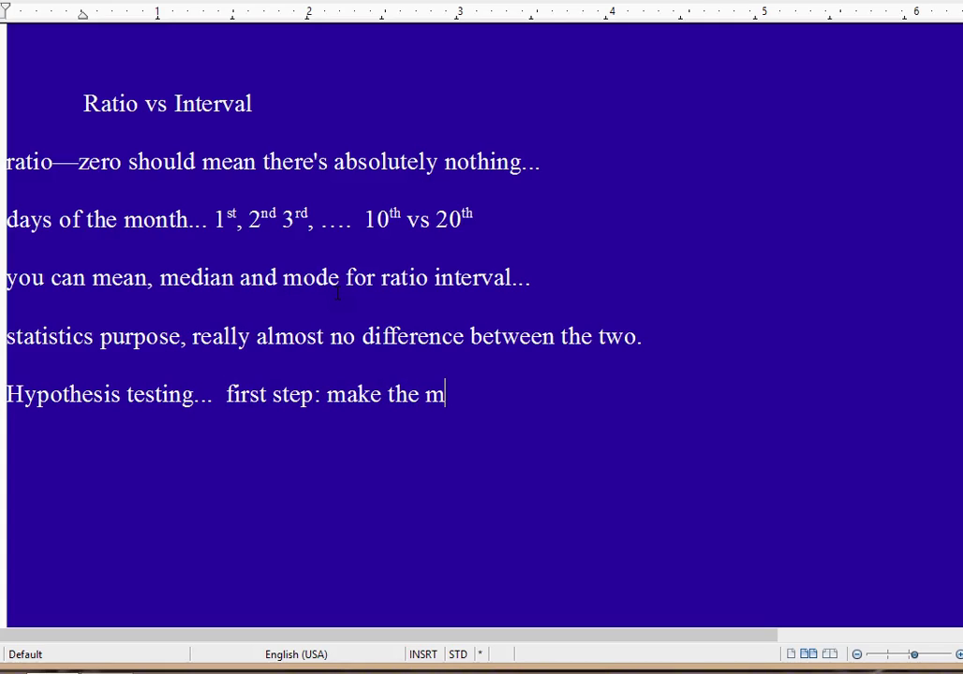
text(ean equal to)
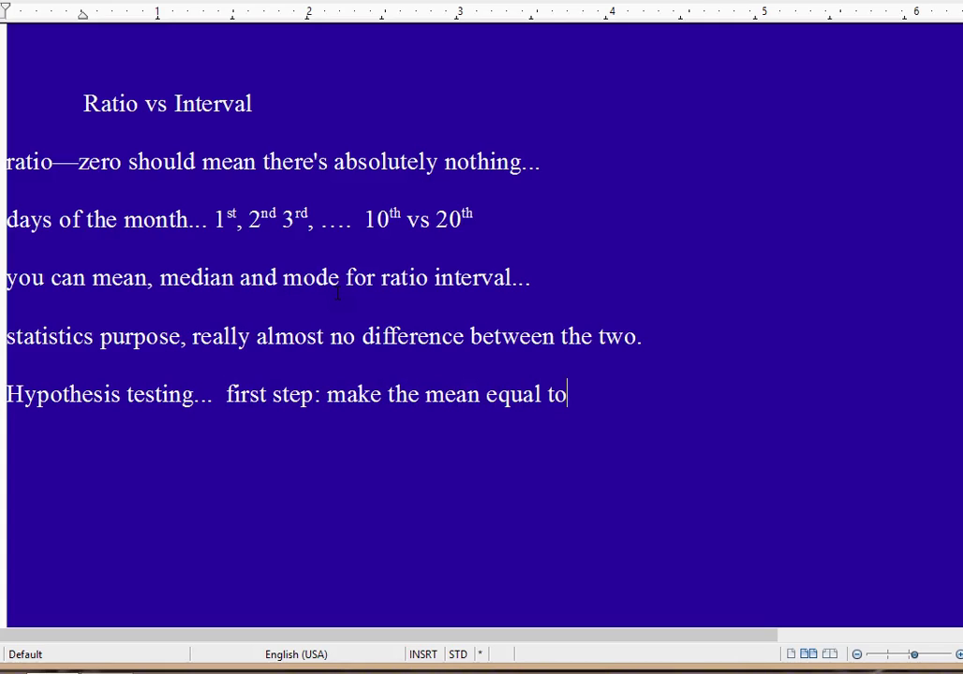
text( zero.)
drag(137, 106, 86, 108)
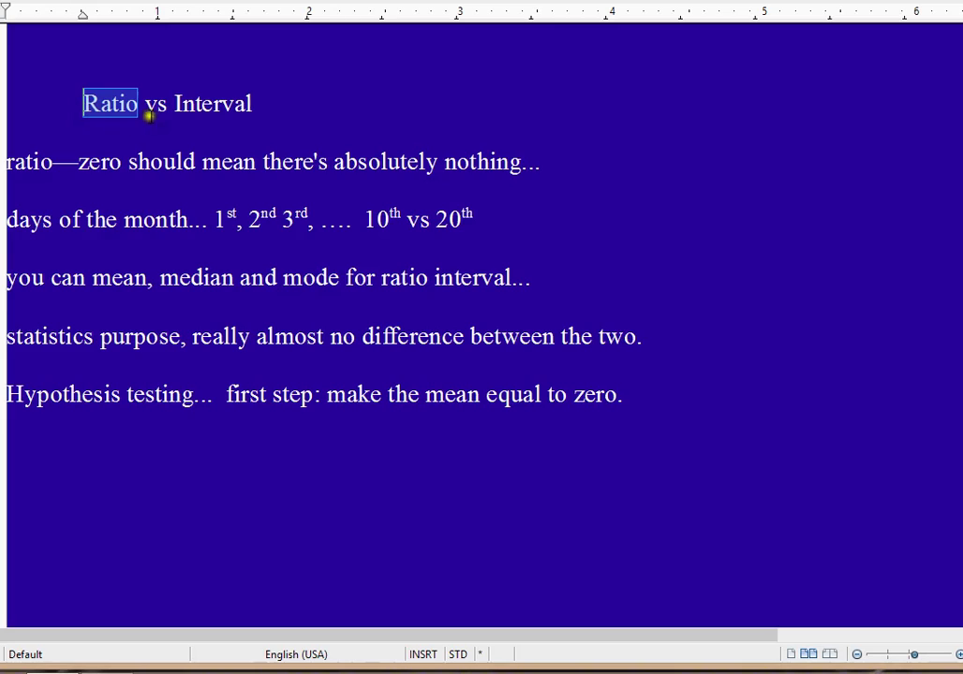
drag(174, 103, 260, 99)
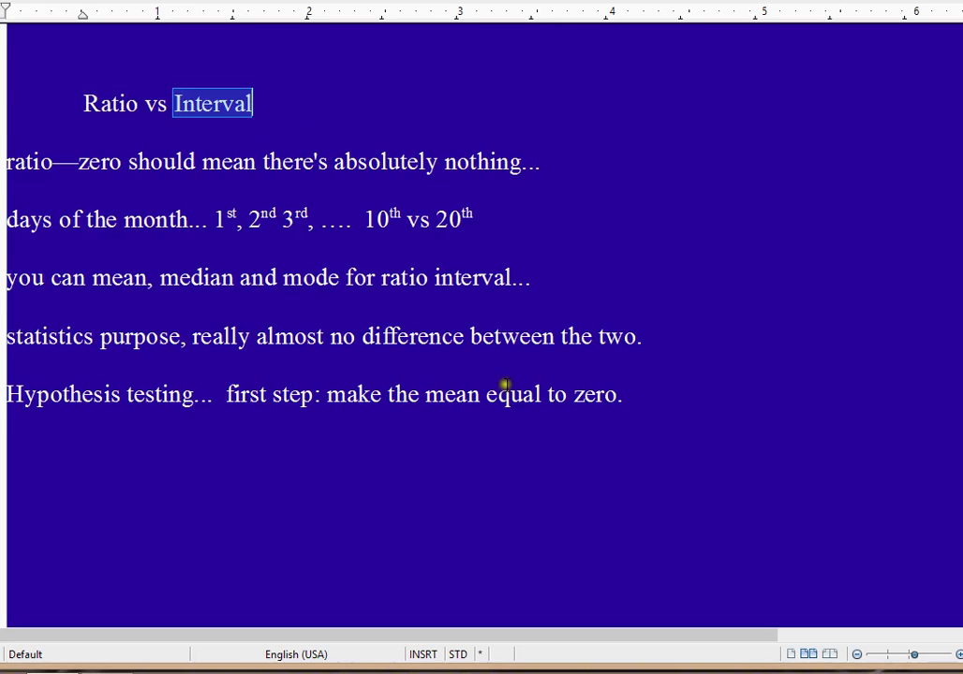
click(652, 393)
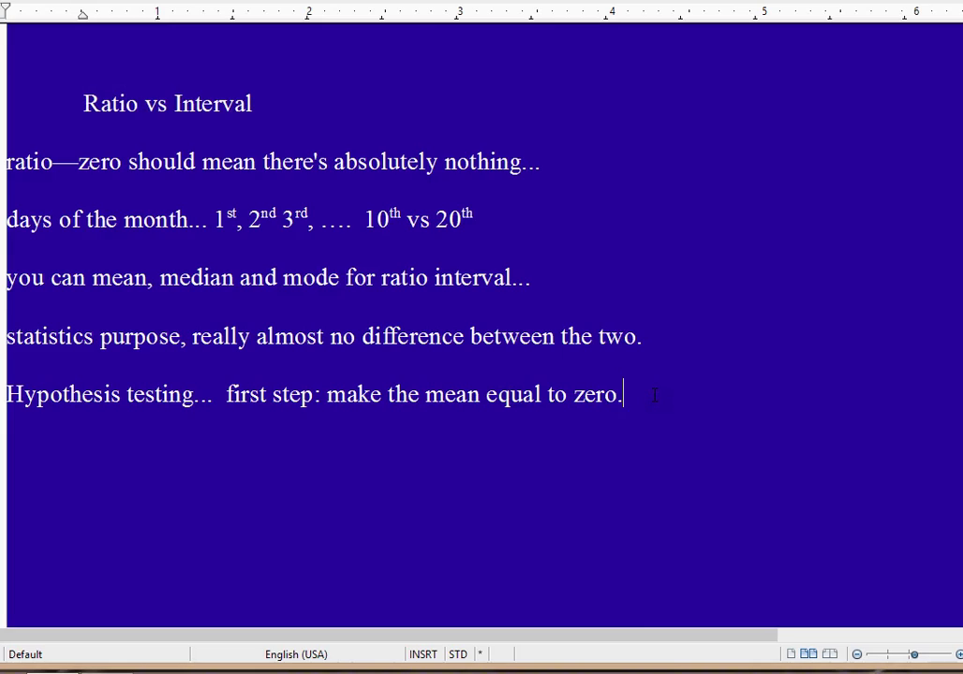